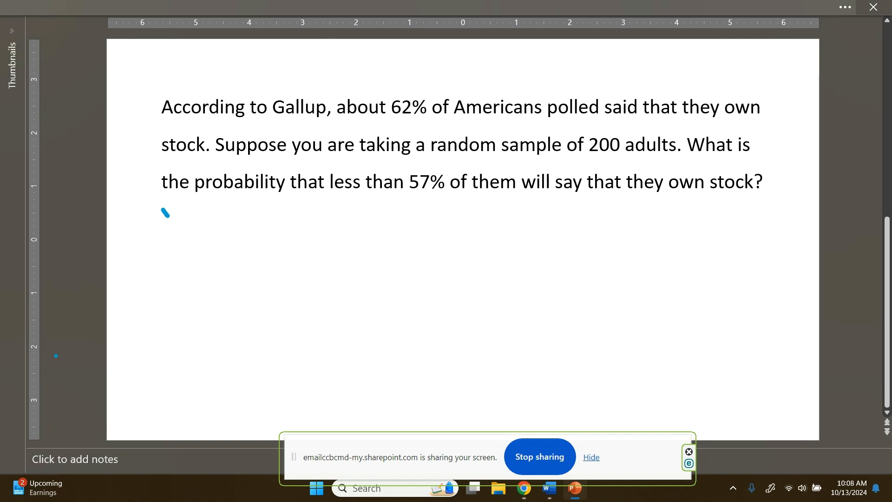
Step: Handwrite "success → own stock" below the question and underline own stock in it
drag(163, 209, 175, 215)
mouse_move(194, 208)
mouse_down()
mouse_move(184, 223)
mouse_move(285, 214)
mouse_move(285, 222)
mouse_move(314, 210)
mouse_up()
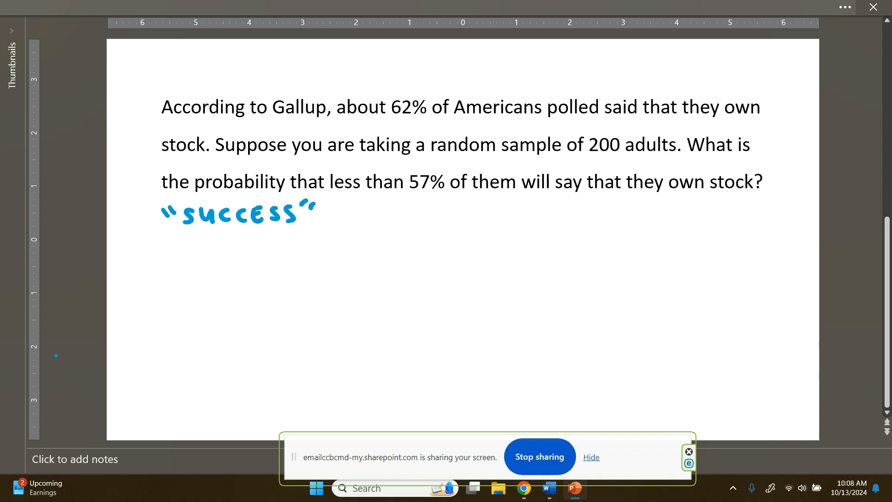
drag(757, 196, 675, 198)
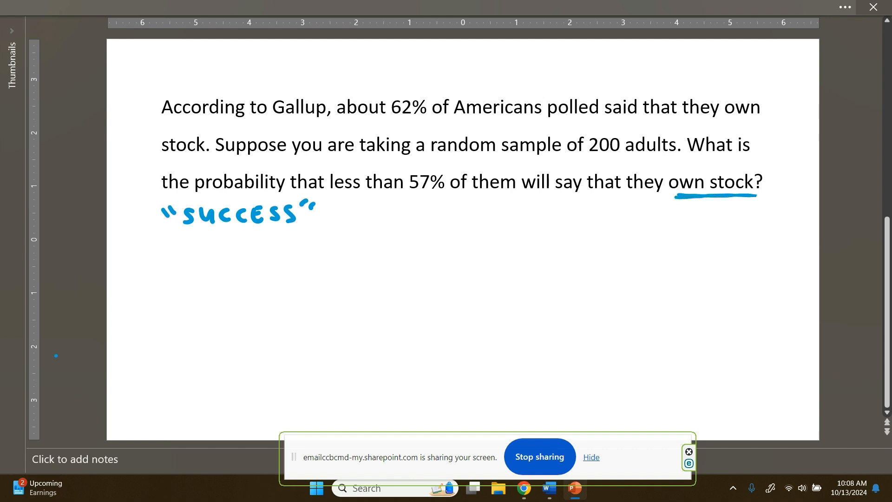
mouse_move(320, 215)
mouse_down()
mouse_move(380, 222)
mouse_move(439, 211)
mouse_move(462, 225)
mouse_move(491, 211)
mouse_up()
mouse_move(486, 209)
mouse_down()
mouse_move(486, 224)
mouse_move(529, 223)
mouse_up()
mouse_move(541, 210)
mouse_down()
mouse_move(533, 216)
mouse_move(543, 223)
mouse_up()
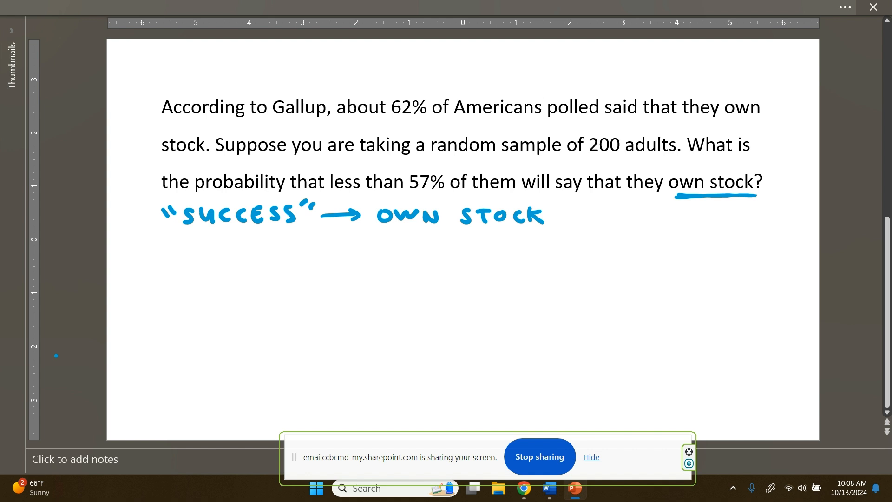
Step: Handwrite p = 0.62 beneath the success note
mouse_move(183, 252)
mouse_down()
mouse_move(183, 275)
mouse_move(188, 266)
mouse_move(230, 254)
mouse_move(254, 265)
mouse_move(334, 260)
mouse_up()
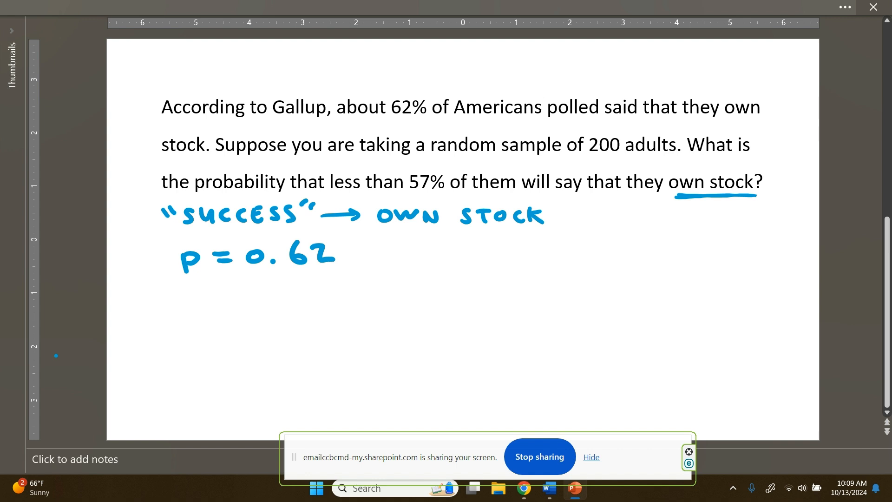
Step: Handwrite n = 200 and p̂ < 0.57 to the right of p = 0.62
mouse_move(406, 247)
mouse_down()
mouse_move(422, 259)
mouse_move(455, 249)
mouse_move(454, 257)
mouse_move(518, 259)
mouse_up()
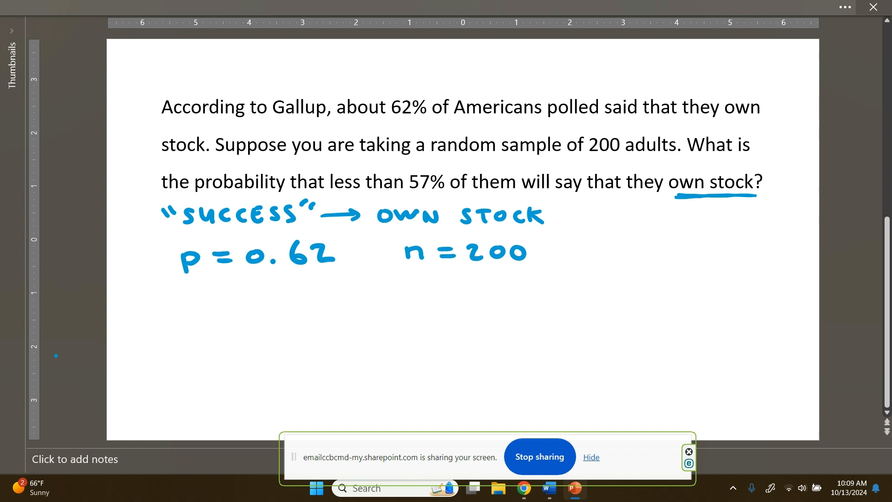
mouse_move(604, 246)
mouse_down()
mouse_move(603, 264)
mouse_move(595, 240)
mouse_up()
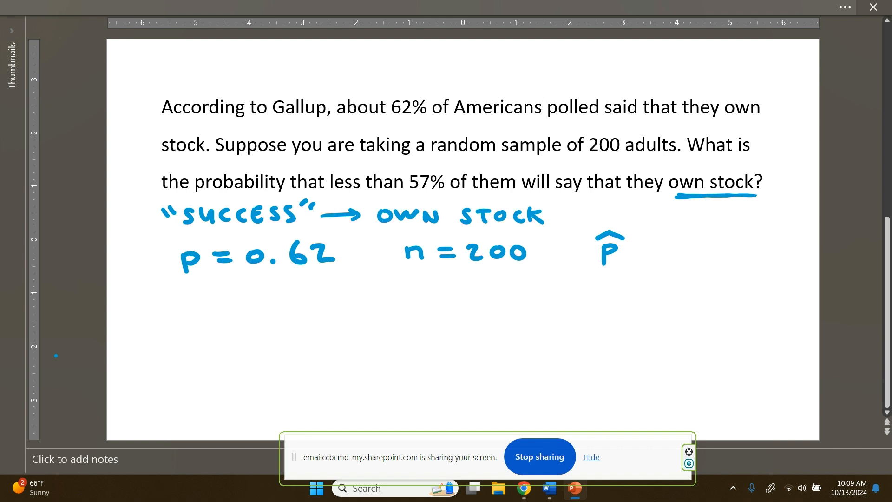
mouse_move(665, 236)
mouse_down()
mouse_move(649, 244)
mouse_move(692, 251)
mouse_move(694, 233)
mouse_move(709, 250)
mouse_up()
mouse_move(732, 229)
mouse_down()
mouse_move(718, 232)
mouse_move(721, 250)
mouse_move(753, 232)
mouse_move(748, 255)
mouse_move(757, 240)
mouse_up()
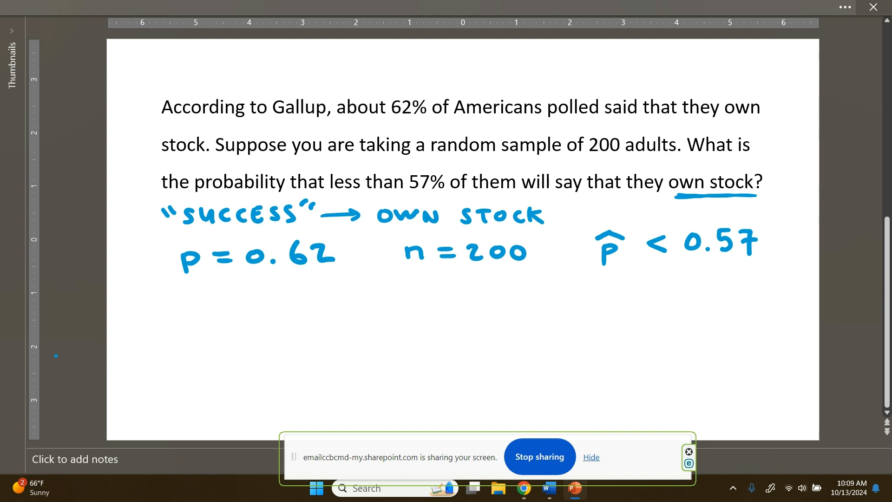
Step: Handwrite q = 1 − p, q = 1 − 0.62 and q = 0.38 below p = 0.62
mouse_move(197, 289)
mouse_down()
mouse_move(187, 296)
mouse_move(198, 289)
mouse_move(207, 319)
mouse_up()
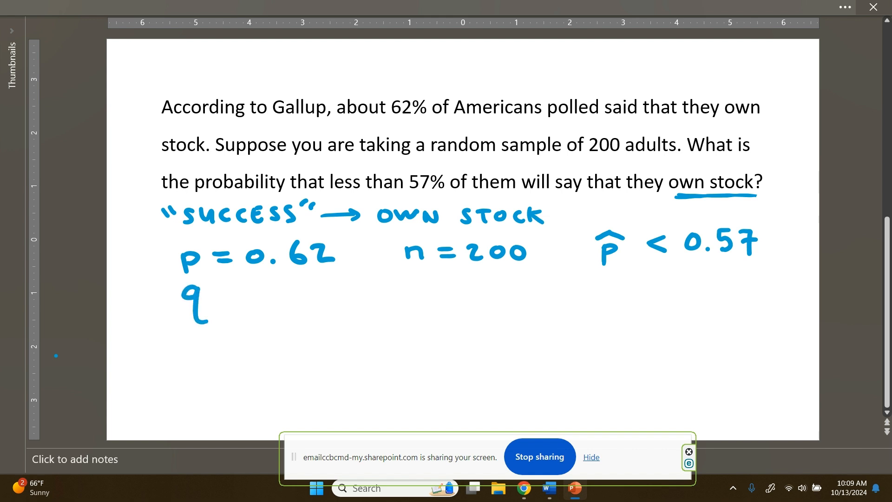
drag(213, 288, 227, 289)
mouse_move(216, 298)
mouse_down()
mouse_move(281, 290)
mouse_move(296, 305)
mouse_move(298, 297)
mouse_up()
mouse_move(201, 334)
mouse_down()
mouse_move(189, 341)
mouse_move(204, 335)
mouse_up()
drag(204, 335, 213, 363)
mouse_move(218, 332)
mouse_down()
mouse_move(254, 343)
mouse_move(326, 329)
mouse_move(333, 343)
mouse_move(355, 341)
mouse_up()
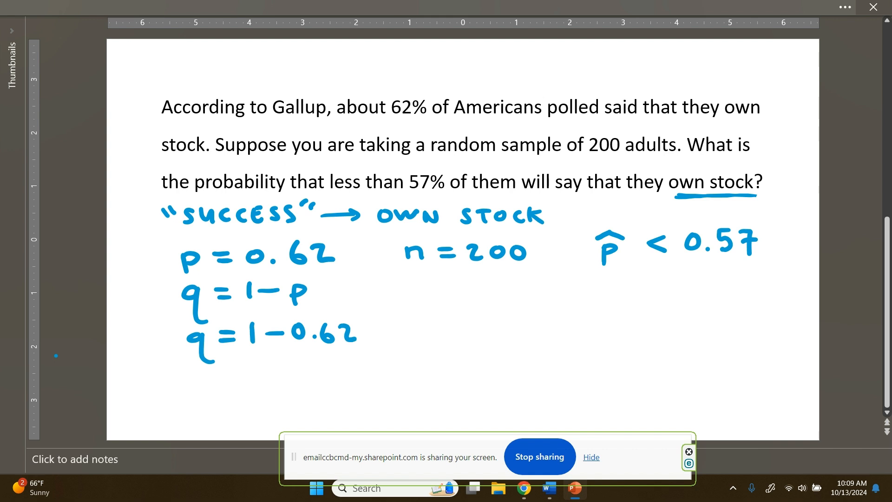
mouse_move(202, 376)
mouse_down()
mouse_move(217, 411)
mouse_move(239, 381)
mouse_move(285, 389)
mouse_move(307, 382)
mouse_move(315, 394)
mouse_up()
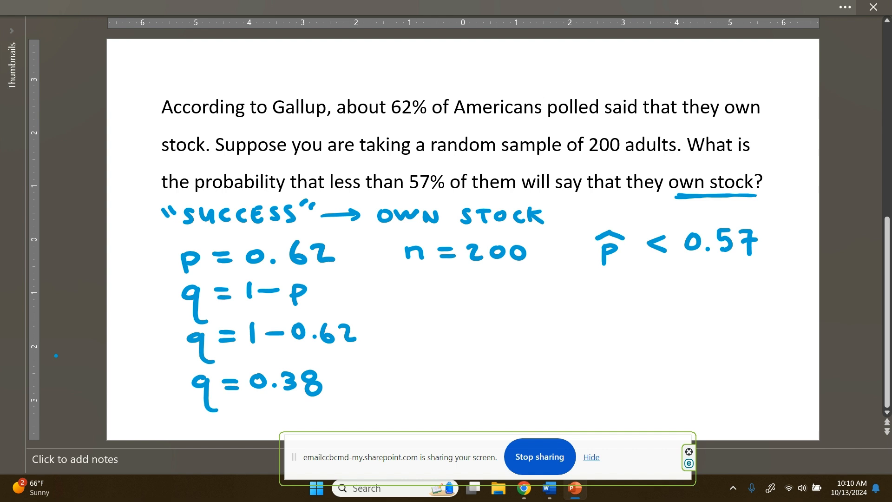
Step: Begin the standard error line with the symbol σp̂
mouse_move(457, 305)
mouse_down()
mouse_move(428, 307)
mouse_move(455, 345)
mouse_move(468, 324)
mouse_up()
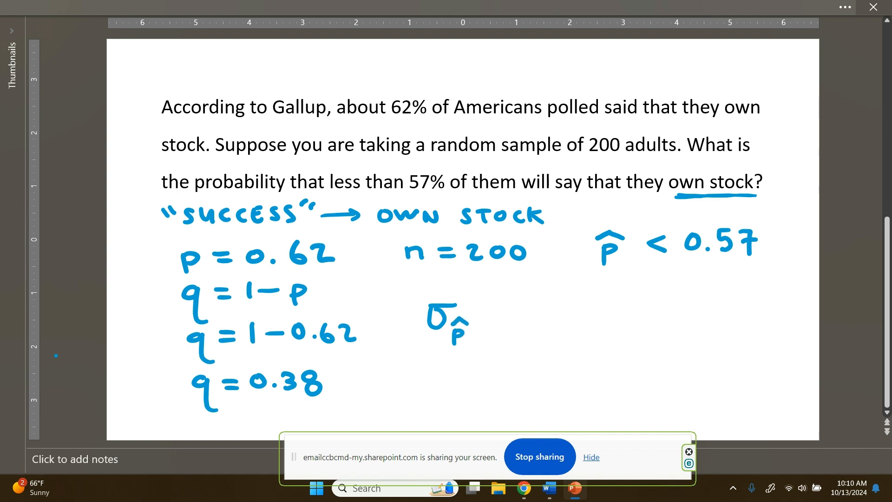
Step: Handwrite = √(pq/n) after σp̂ followed by a second equals sign
drag(481, 312, 498, 318)
mouse_move(603, 285)
mouse_down()
mouse_move(550, 286)
mouse_move(511, 338)
mouse_up()
mouse_move(545, 299)
mouse_down()
mouse_move(544, 316)
mouse_move(558, 307)
mouse_move(586, 312)
mouse_move(542, 329)
mouse_move(581, 346)
mouse_up()
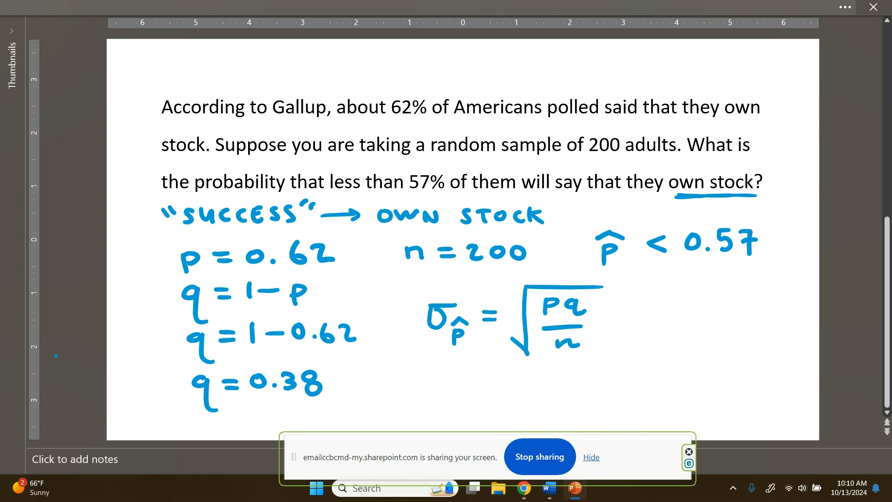
drag(624, 319, 638, 325)
Step: Handwrite √(0.62·0.38/200) and an ≈ sign below for the result
mouse_move(774, 285)
mouse_down()
mouse_move(666, 290)
mouse_move(659, 363)
mouse_move(648, 349)
mouse_up()
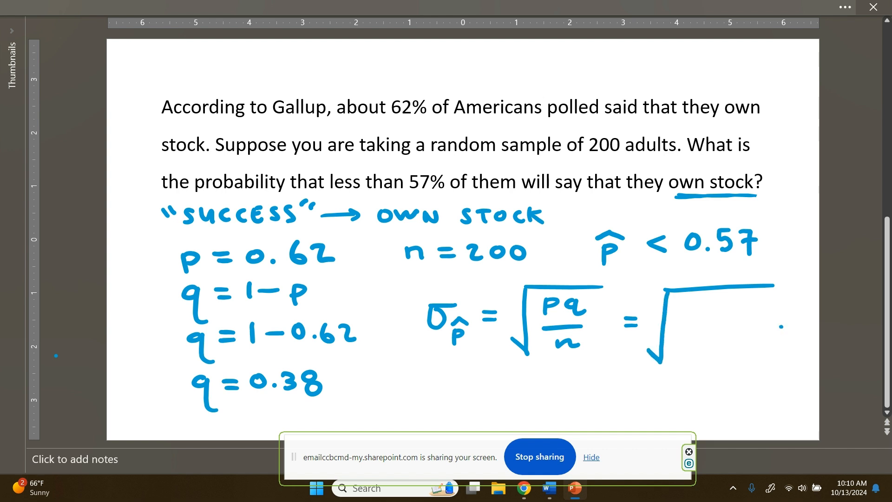
mouse_move(781, 326)
mouse_down()
mouse_move(679, 329)
mouse_move(684, 310)
mouse_up()
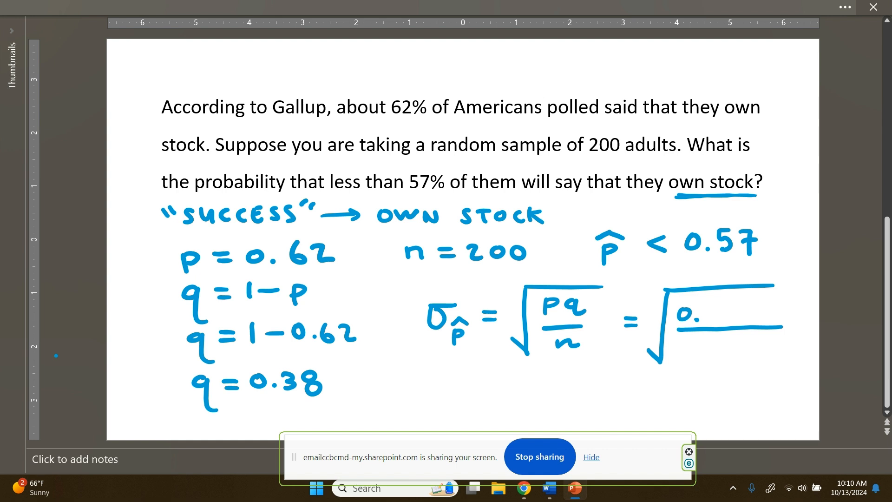
mouse_move(704, 306)
mouse_down()
mouse_move(712, 322)
mouse_move(743, 312)
mouse_move(794, 321)
mouse_up()
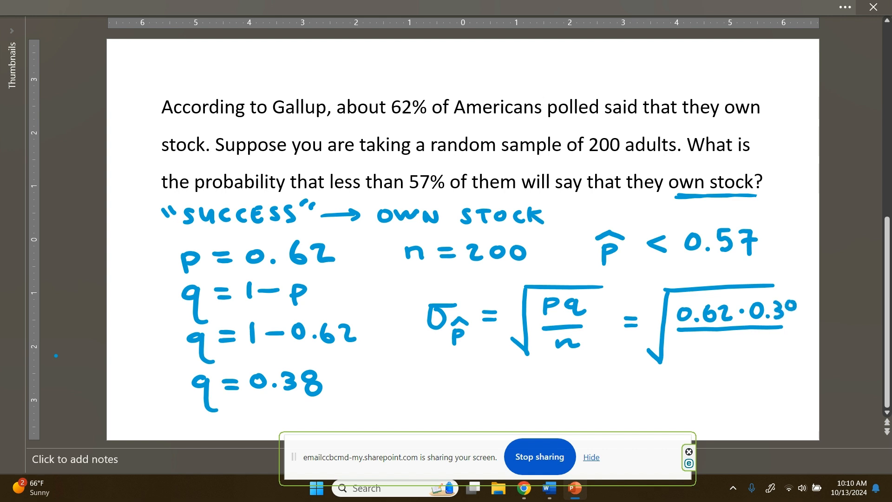
mouse_move(697, 344)
mouse_down()
mouse_move(711, 357)
mouse_move(746, 357)
mouse_up()
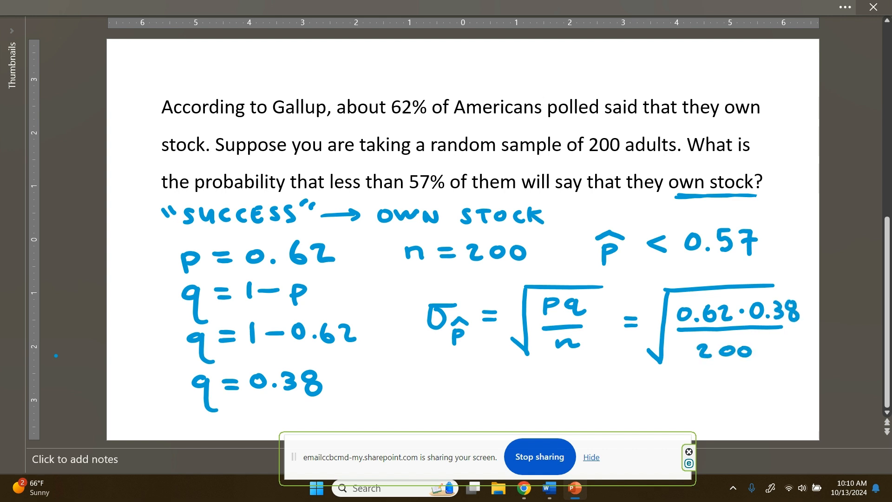
mouse_move(609, 390)
mouse_down()
mouse_move(630, 391)
mouse_move(631, 403)
mouse_up()
drag(773, 285, 801, 284)
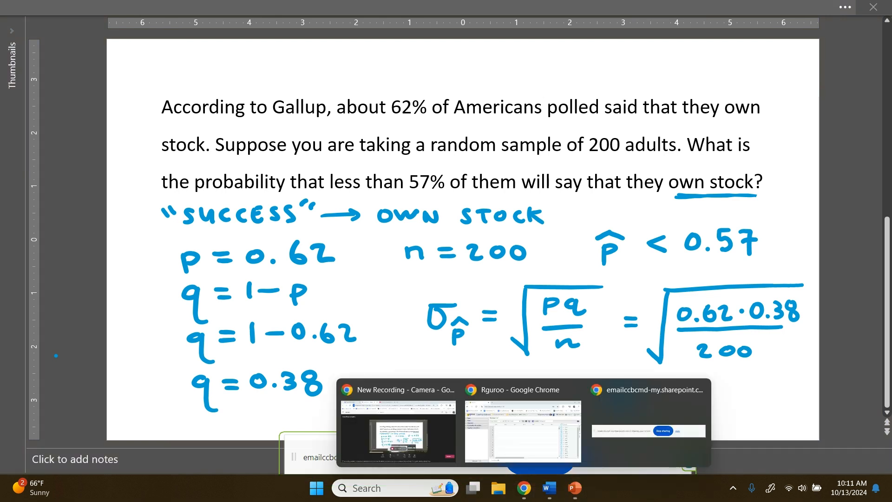
Step: Switch to Rguroo and launch the Desmos Scientific Calculator from Applets-Calculators
click(522, 428)
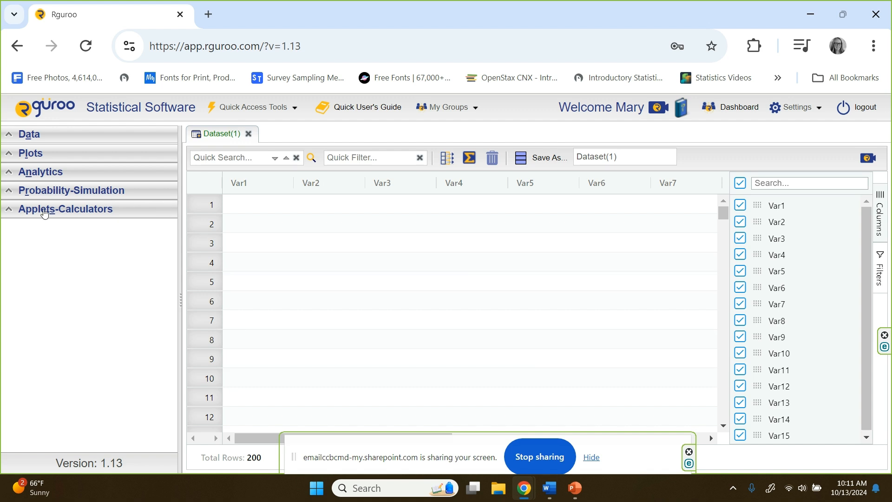
click(44, 211)
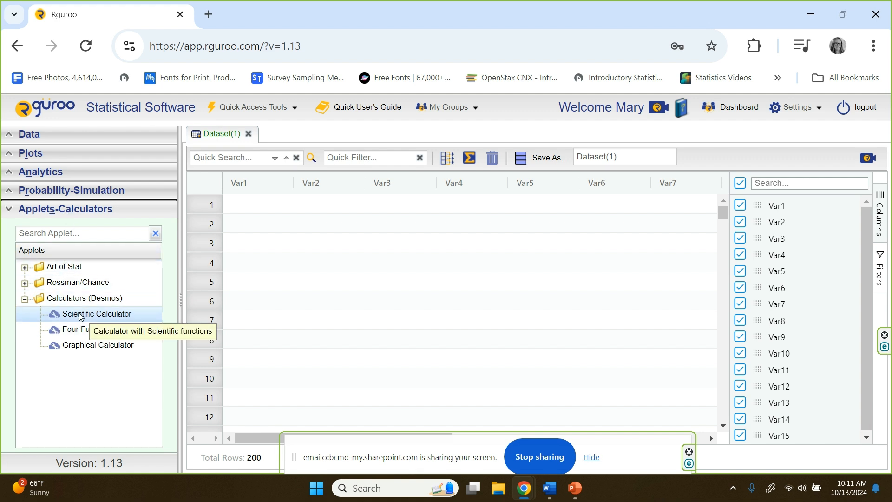
click(69, 301)
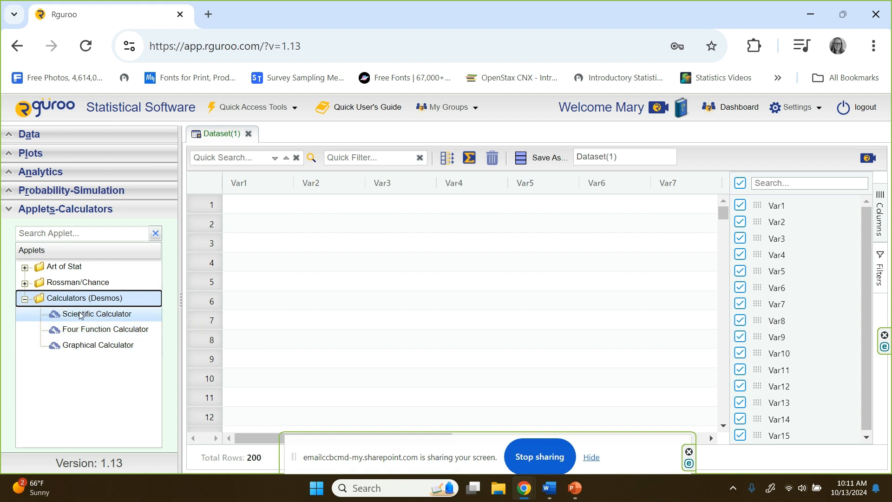
click(80, 315)
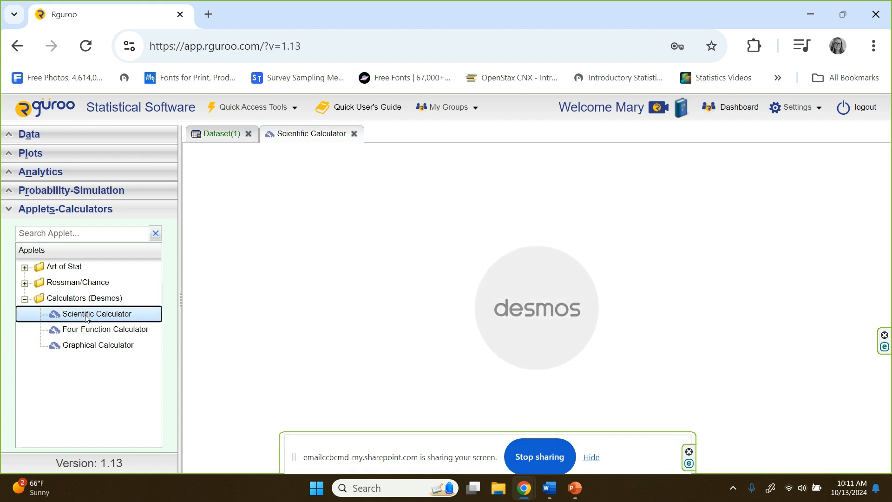
Step: Enlarge the Chrome page to 110% zoom
click(874, 46)
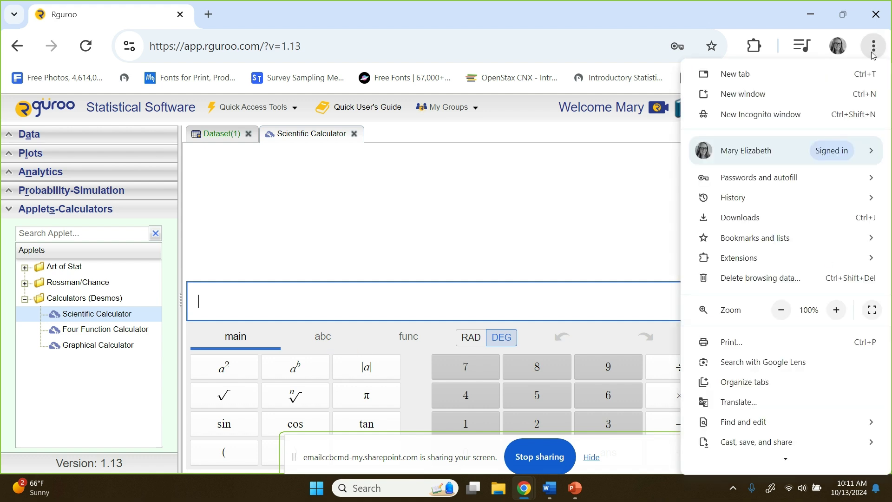
click(837, 310)
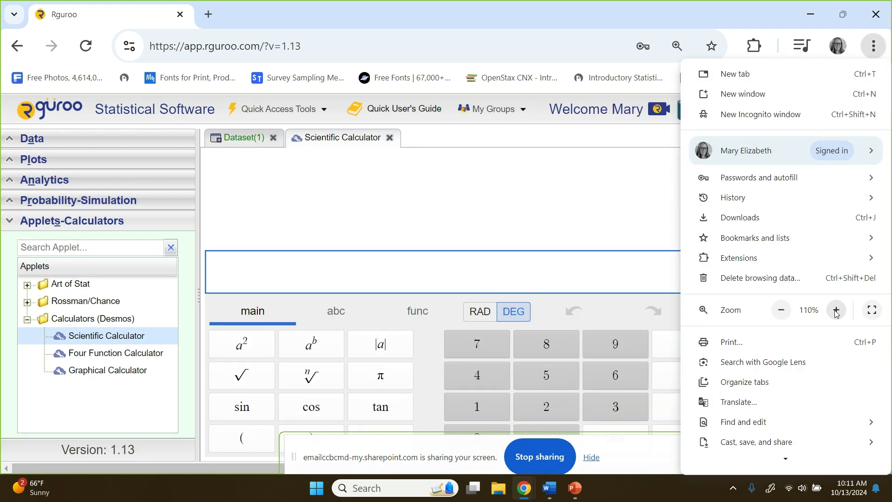
click(621, 174)
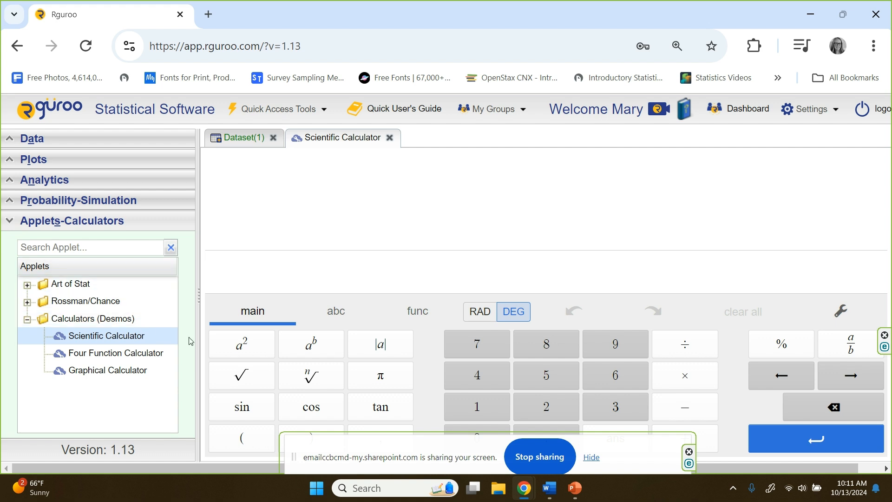
Step: Evaluate √(0.62·0.38/200) in the calculator and highlight the result ≈ 0.034
click(242, 376)
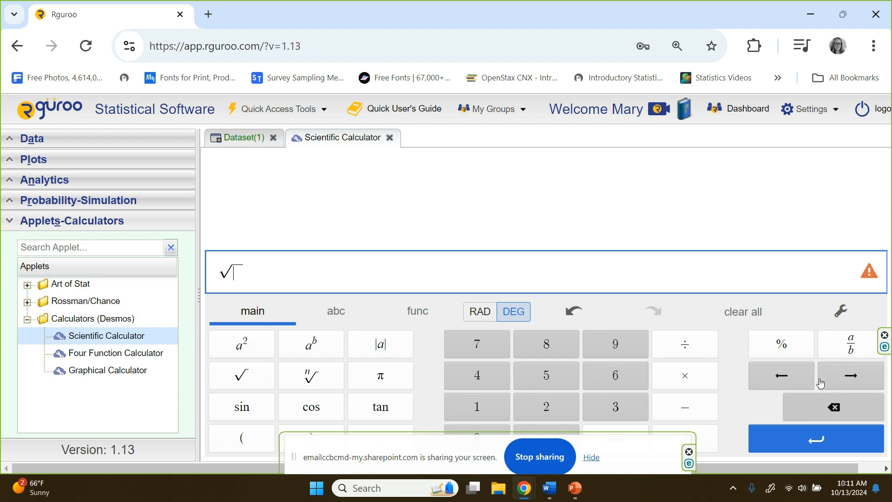
click(852, 347)
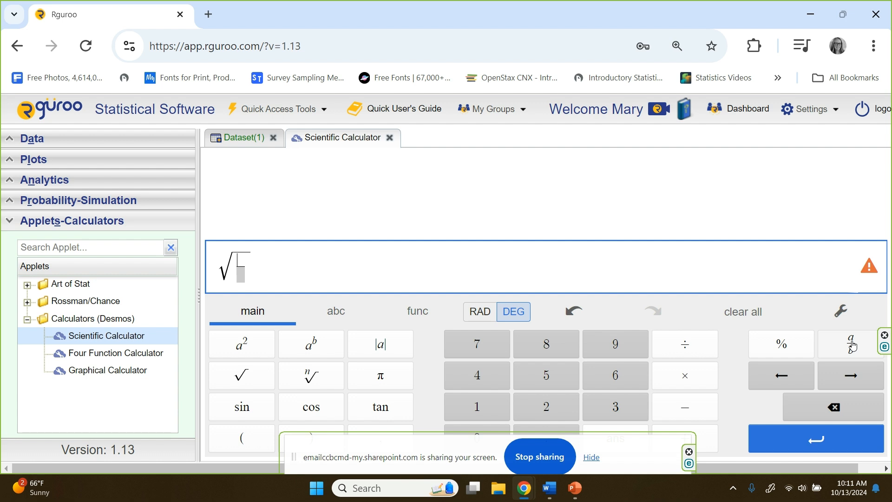
text(0.62)
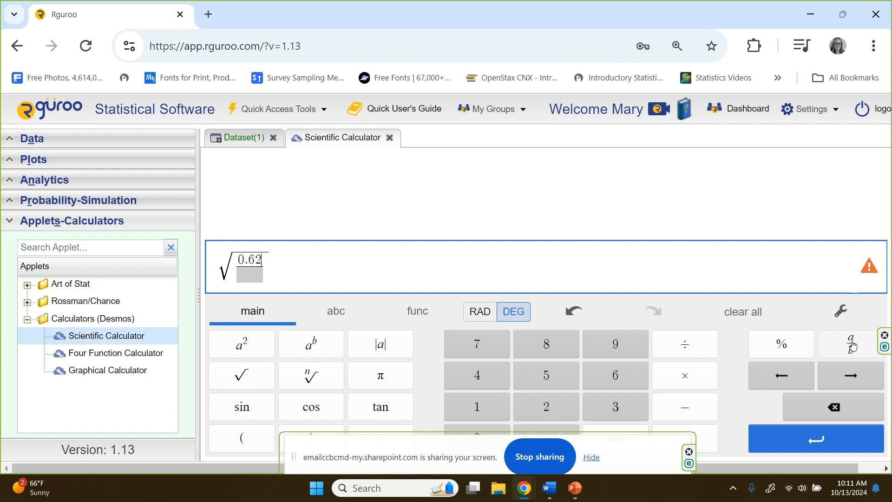
text(*)
text(0.38)
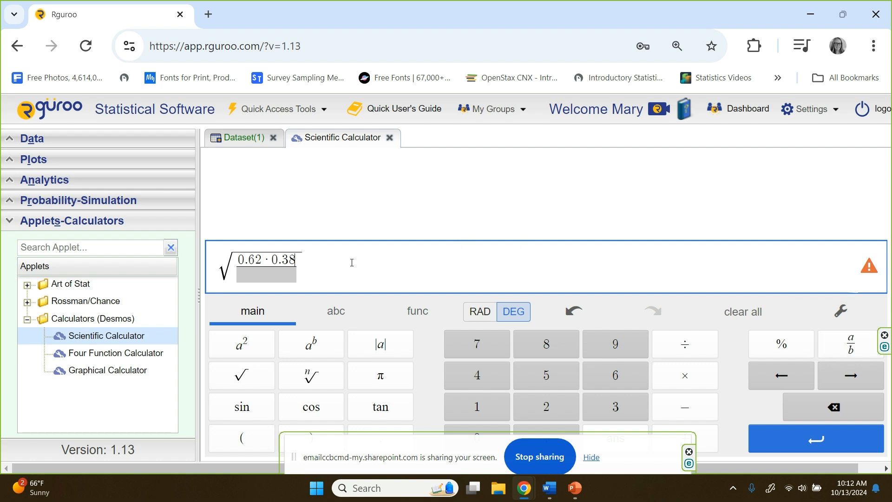
click(262, 273)
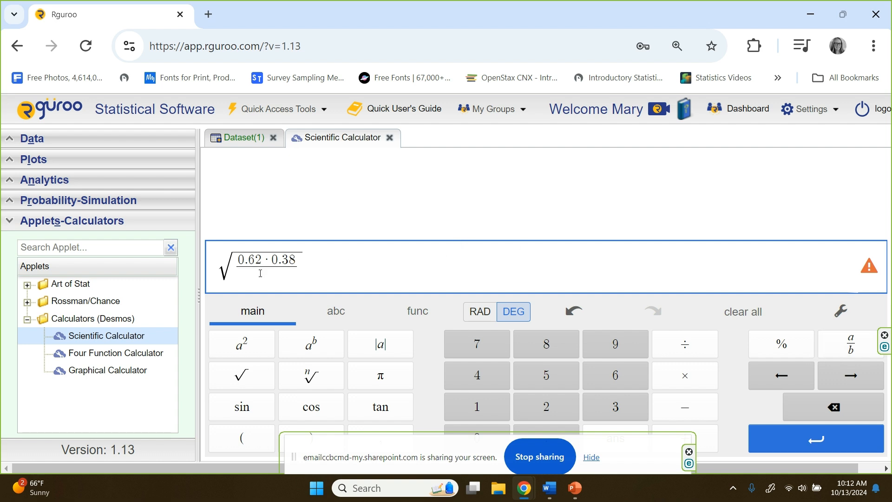
text(200)
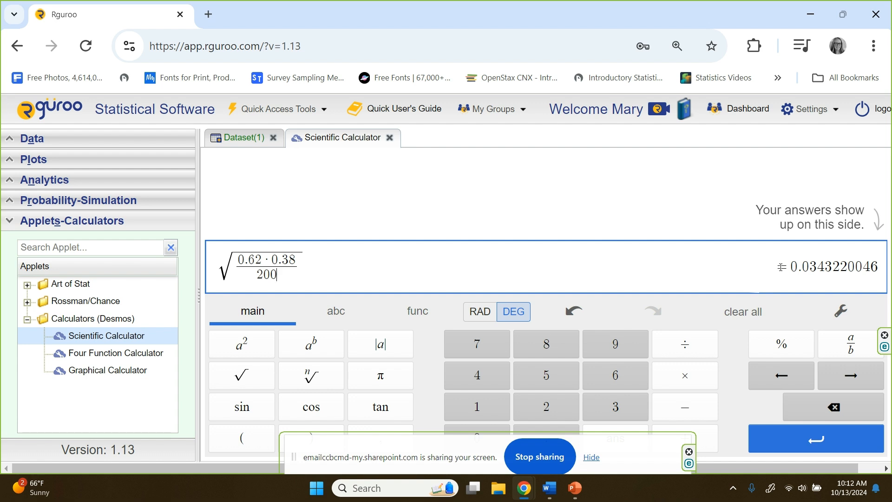
drag(790, 266, 832, 265)
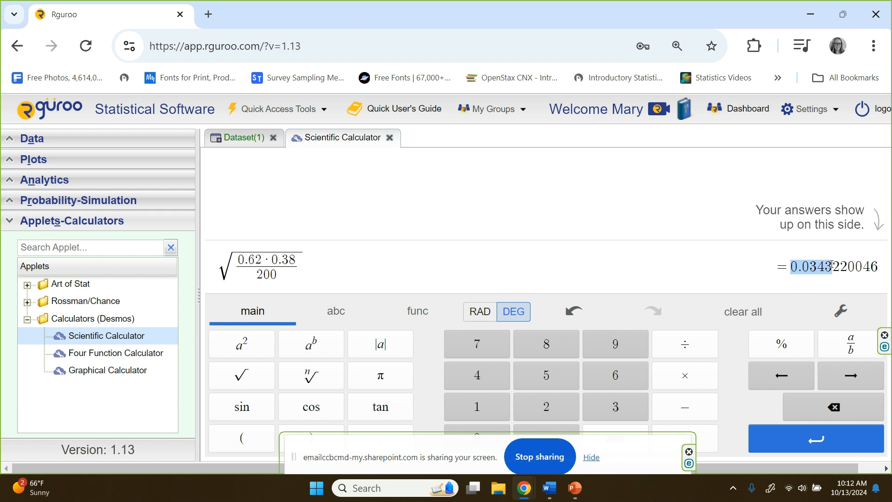
drag(831, 265, 825, 265)
Step: Handwrite ≈ 0.034 on the PowerPoint slide and return to Rguroo
key(alt+Tab)
mouse_move(647, 387)
mouse_down()
mouse_move(661, 400)
mouse_move(723, 403)
mouse_up()
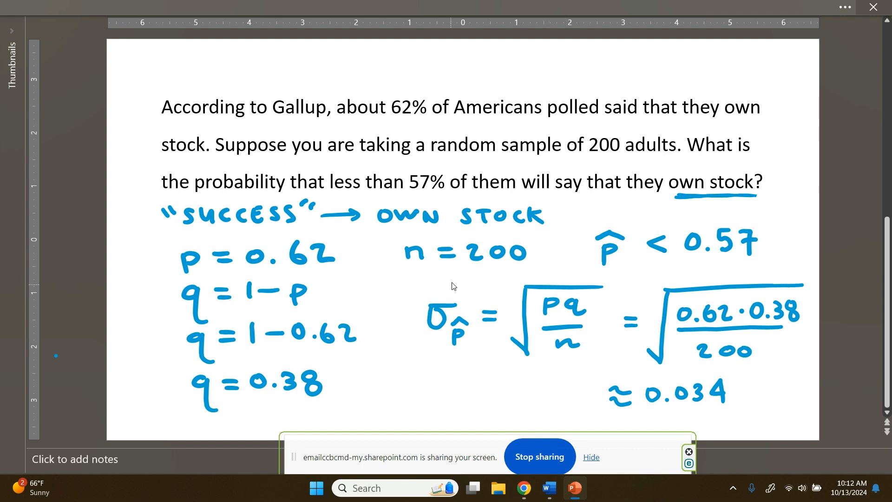
key(alt+Tab)
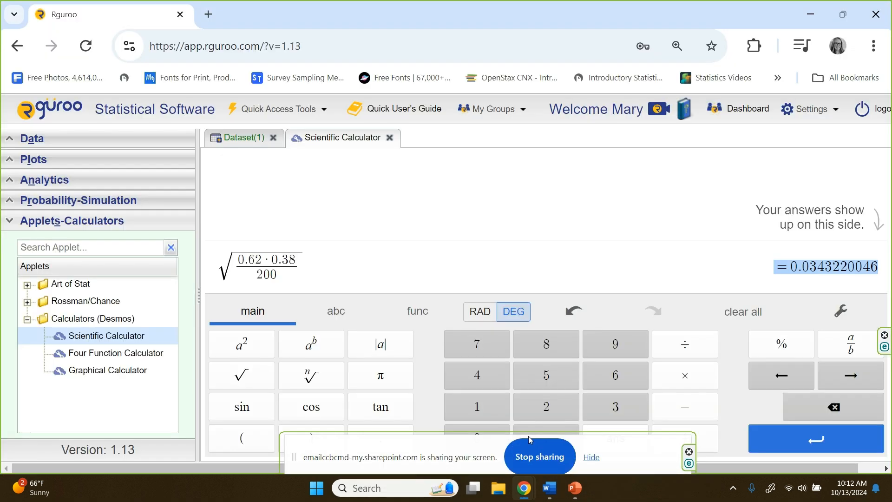
Step: Close the scientific calculator and expand Probability-Simulation, dismissing the accidental Random Generator dialog
click(72, 221)
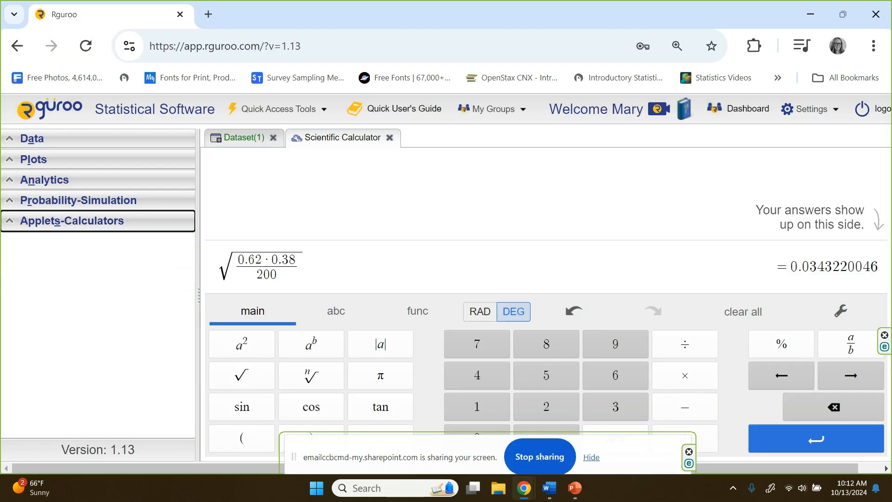
click(389, 137)
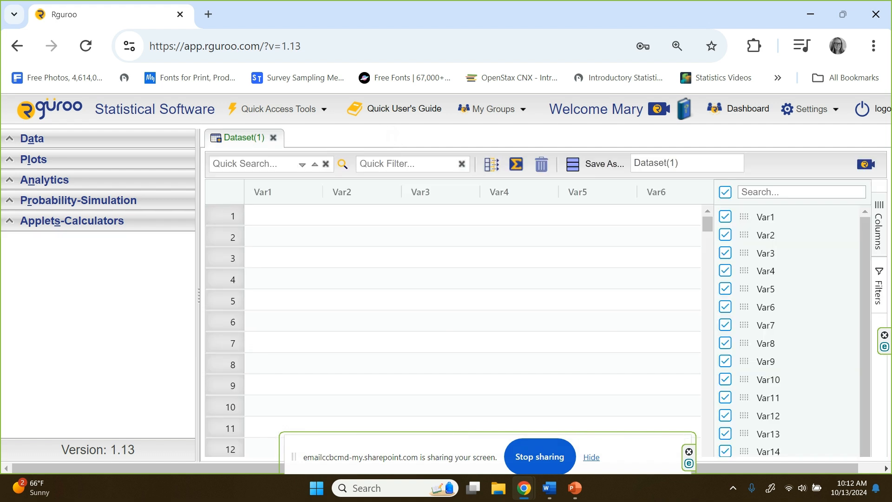
click(78, 200)
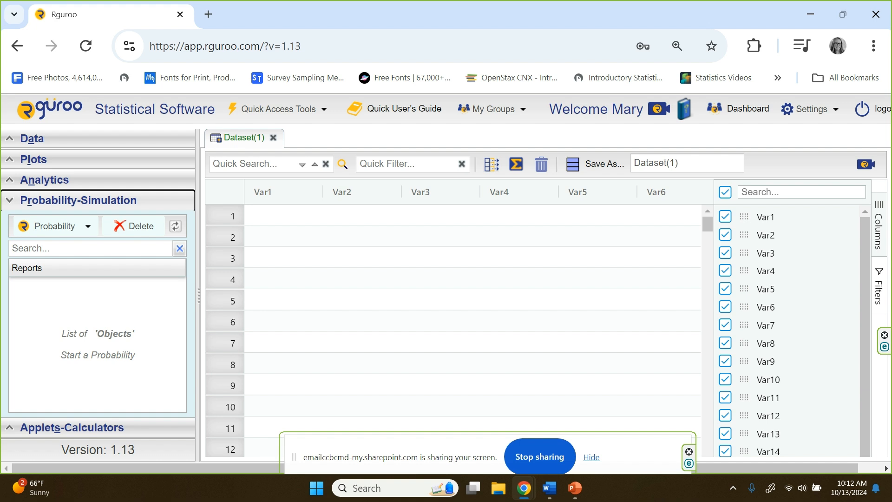
click(63, 226)
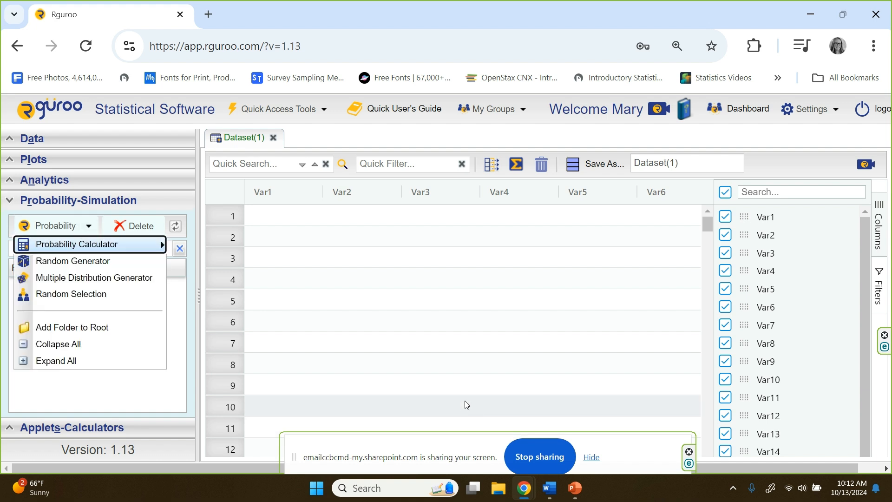
key(Down)
key(Return)
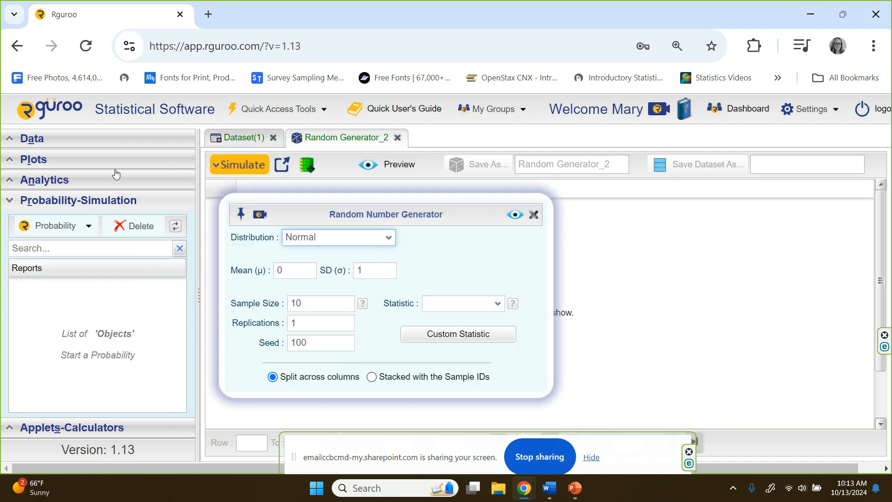
click(534, 214)
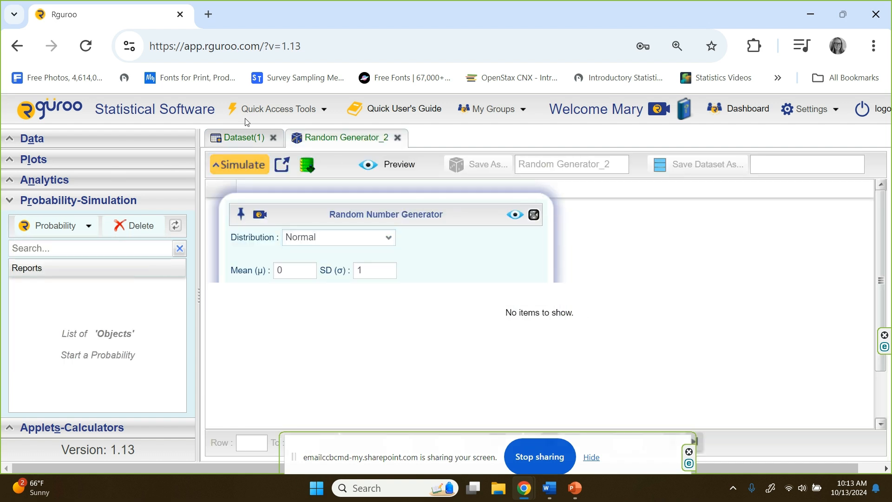
Step: Launch the Continuous Distributions Probability Calculator
click(82, 227)
mouse_move(91, 243)
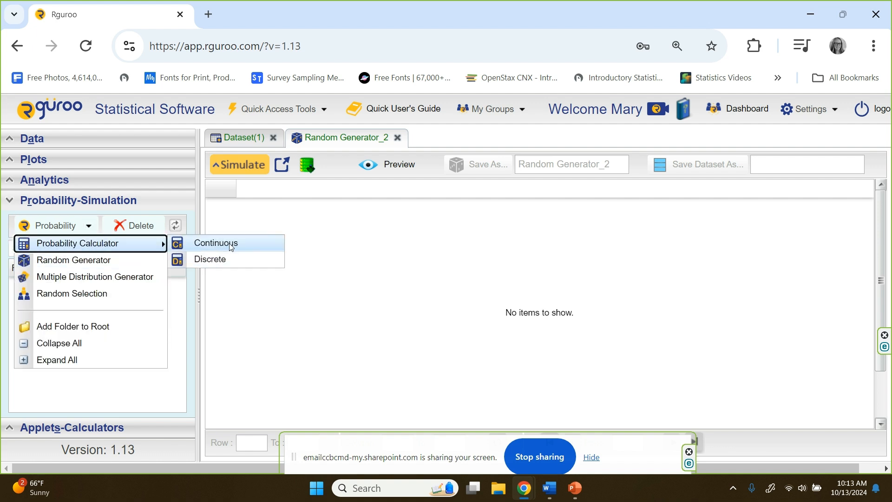
click(216, 243)
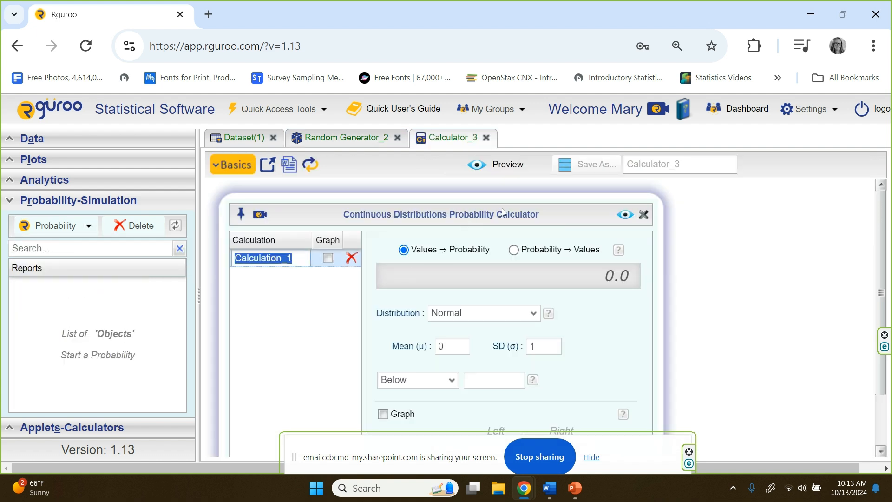
Step: Reduce the Chrome page zoom to 90% so the calculator fits on screen
click(873, 46)
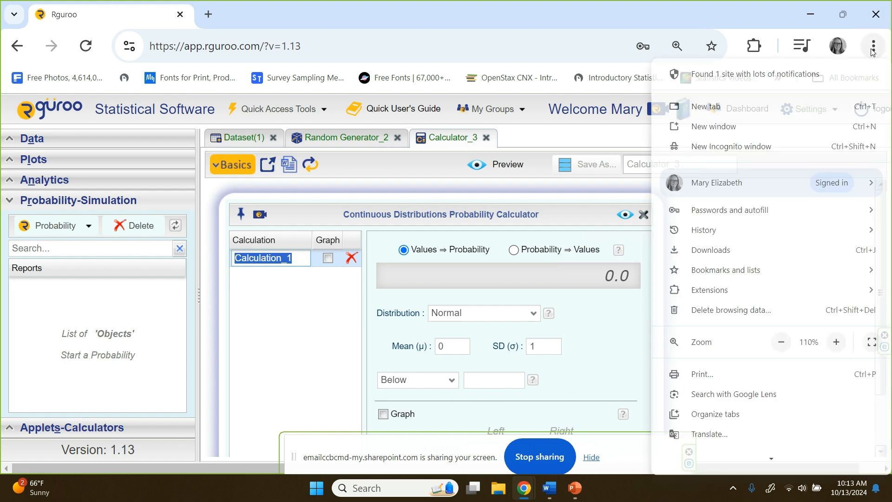
click(780, 342)
click(780, 341)
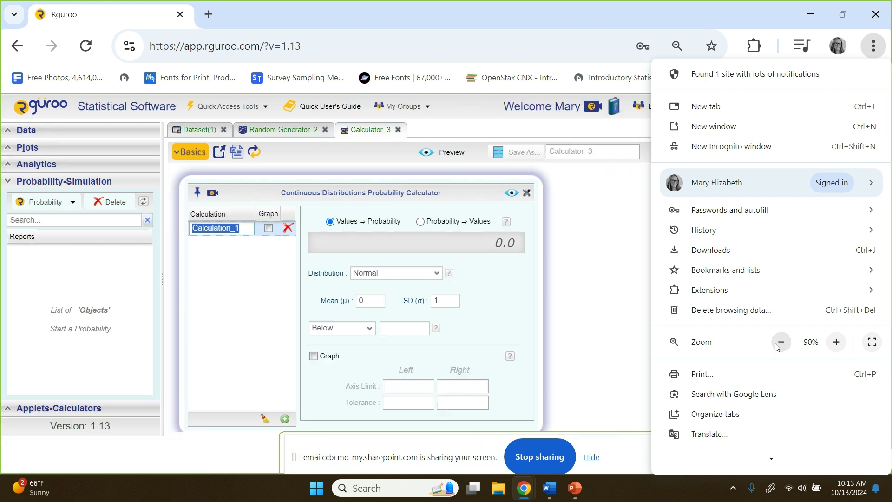
click(592, 323)
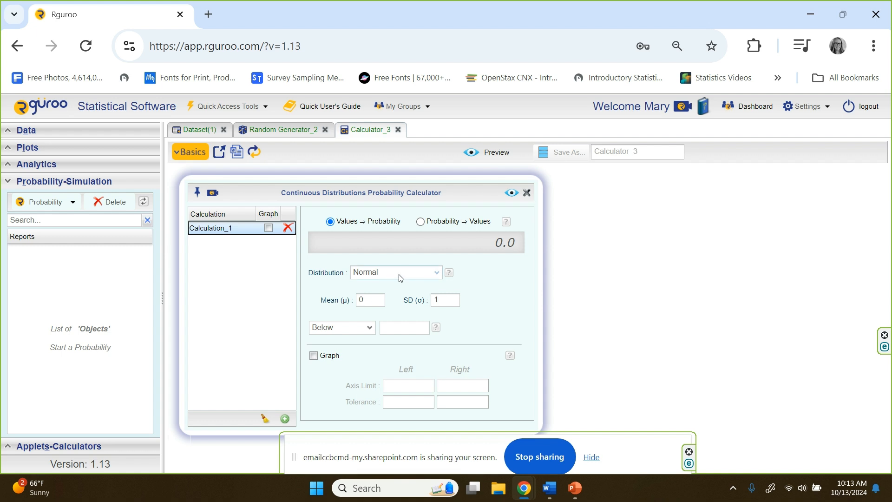
Step: Set mean 0.62, SD 0.034 and Below 0.57, then preview to get probability 0.070701
click(375, 299)
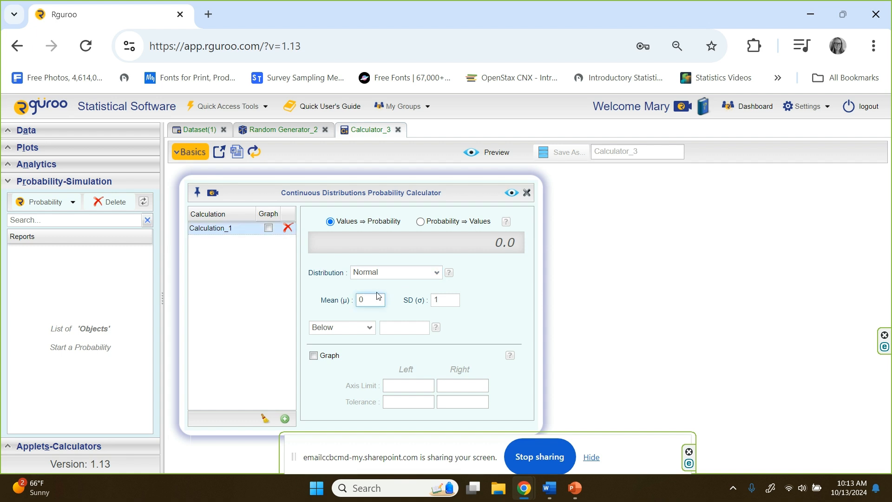
key(BackSpace)
text(0)
text(.6)
text(2)
key(Tab)
text(0.)
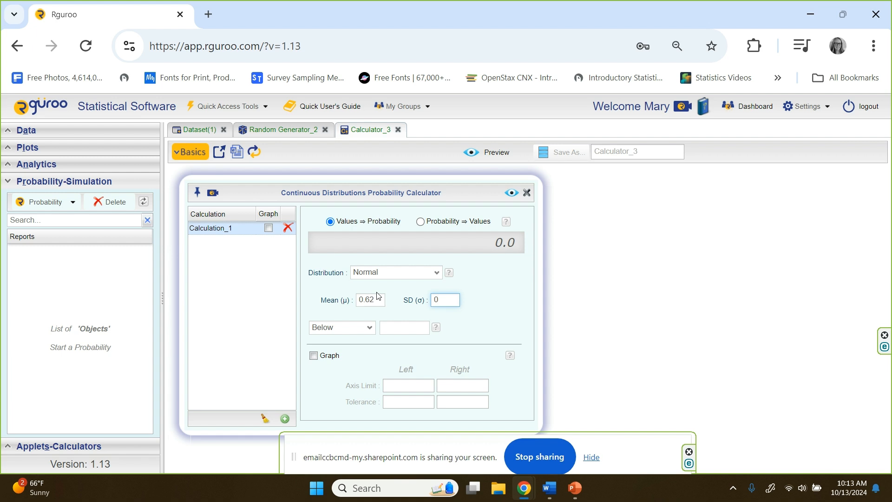
text(03)
text(4)
click(408, 328)
text(0)
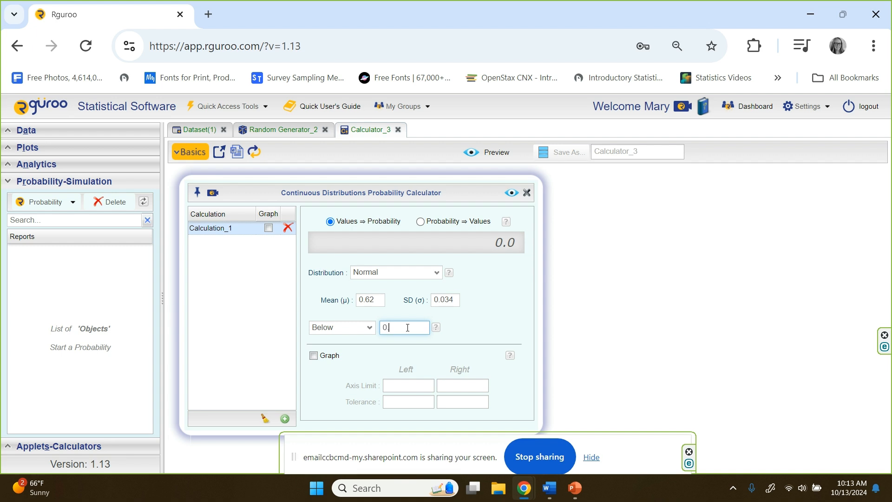
text(.57)
click(512, 193)
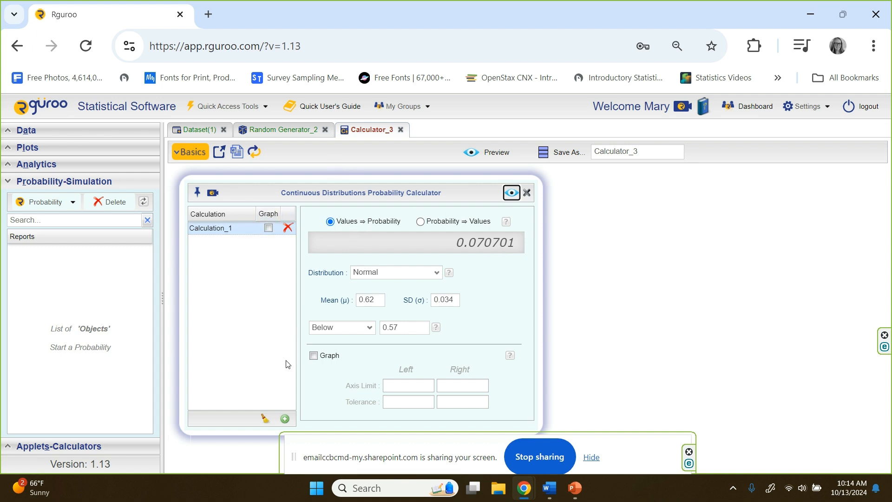
Step: Enable the Graph option and preview the normal curve shaded below 0.57 with P(X ≤ 0.57) = 0.0707
click(313, 356)
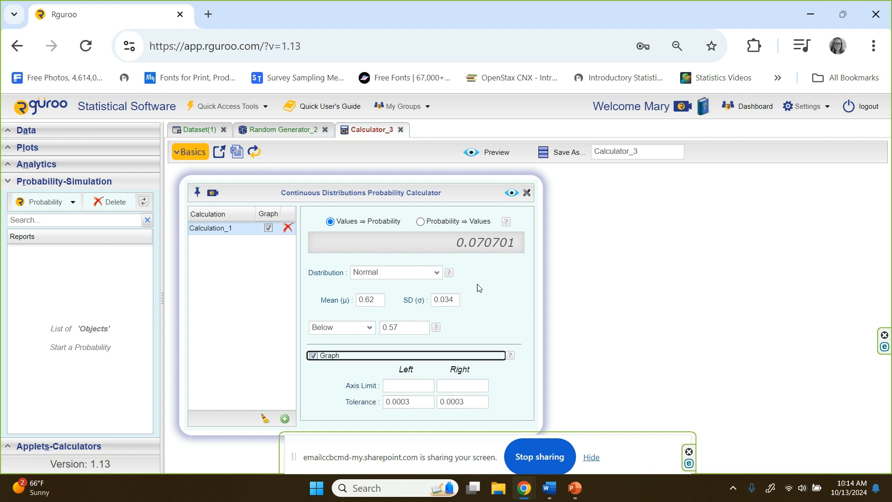
click(513, 193)
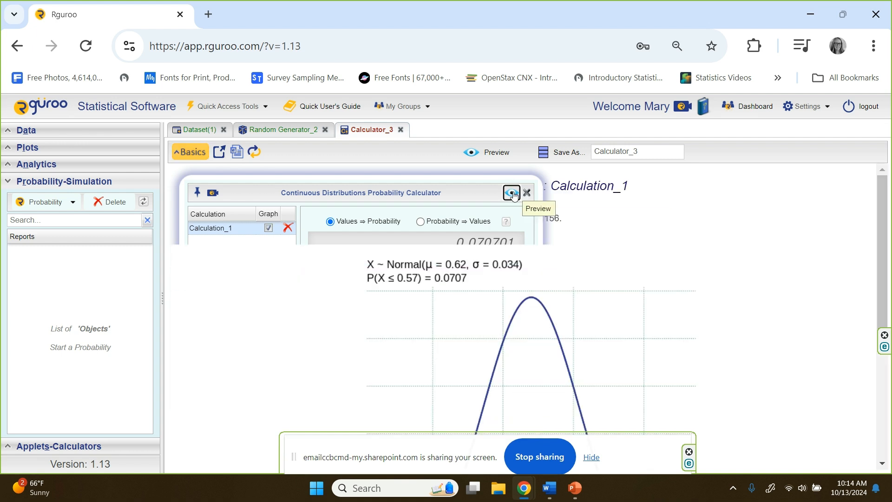
scroll(525, 264, down, 3)
scroll(525, 264, down, 2)
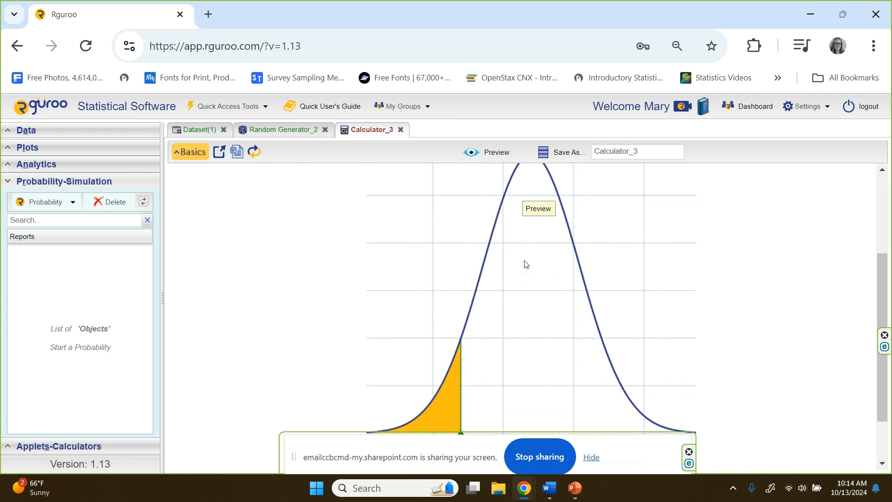
scroll(526, 264, down, 2)
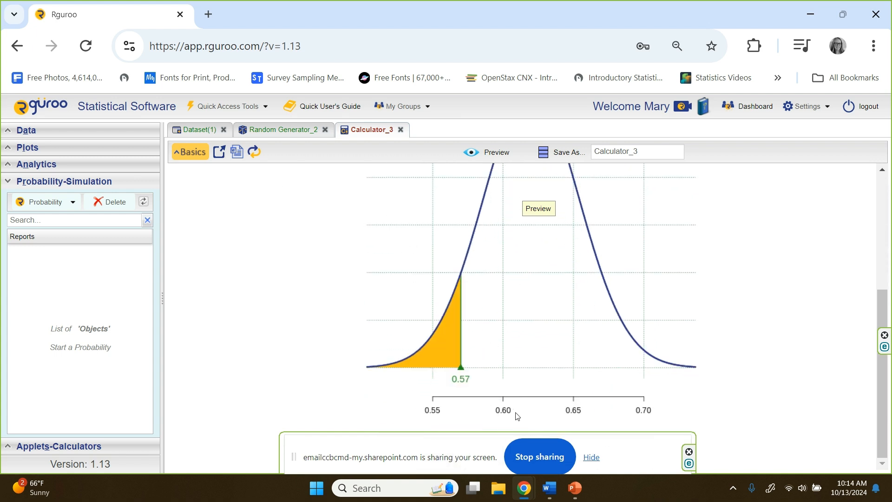